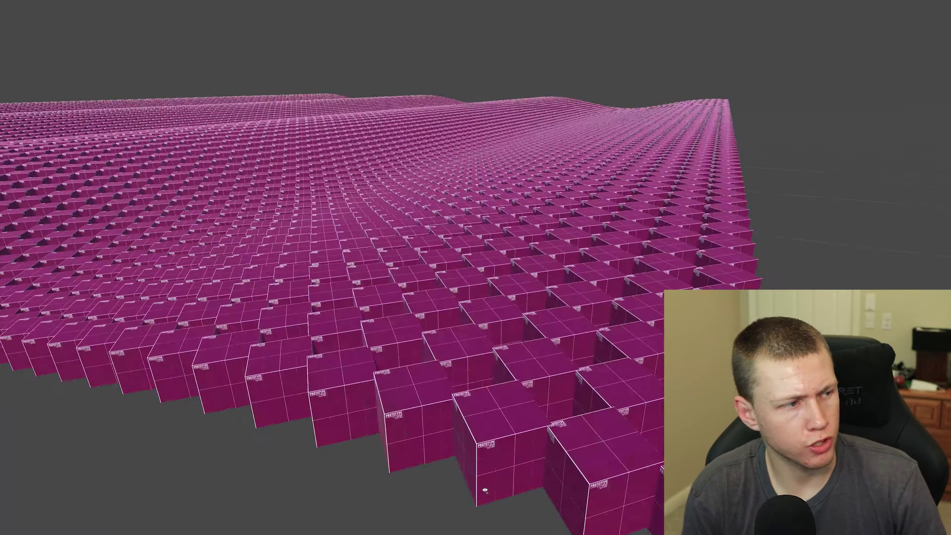
# Orbit the Scene view above the cube field until the cube rows run toward the horizon.
pyautogui.moveTo(485, 490); pyautogui.dragTo(426, 448, button='middle')
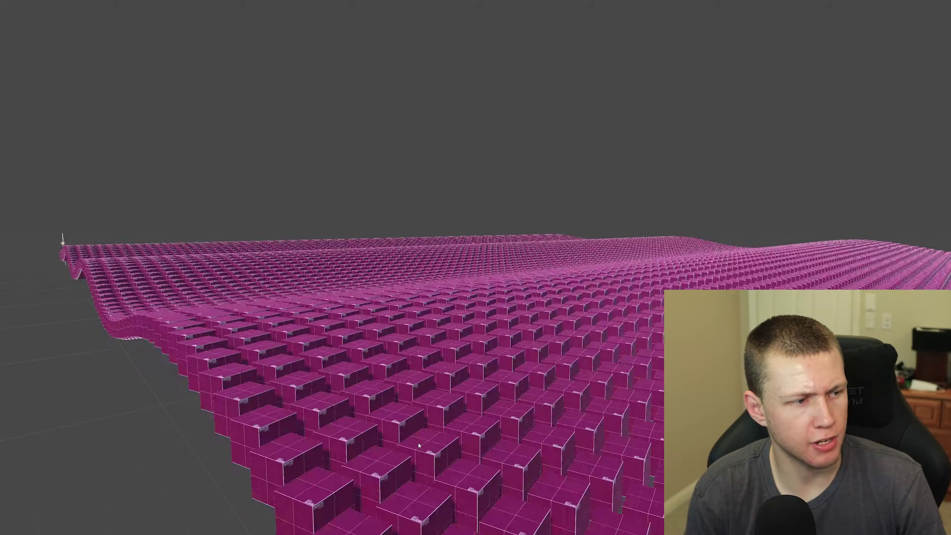
pyautogui.keyDown('alt'); pyautogui.moveTo(418, 445); pyautogui.dragTo(580, 425); pyautogui.keyUp('alt')
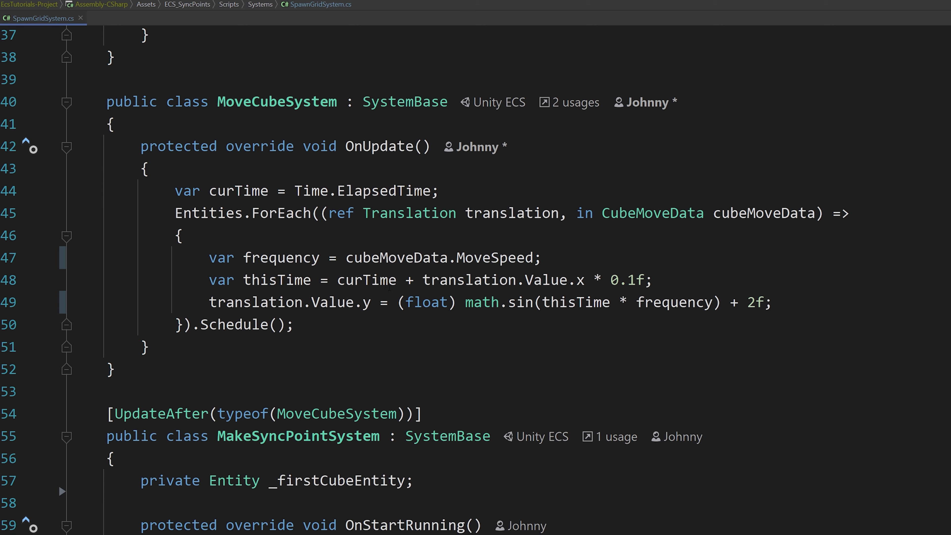
# Check MoveCubeSystem's update-order dependency and select the RotateCubeSystem class name in SpawnGridSystem.cs.
pyautogui.scroll(-10, 422, 229)
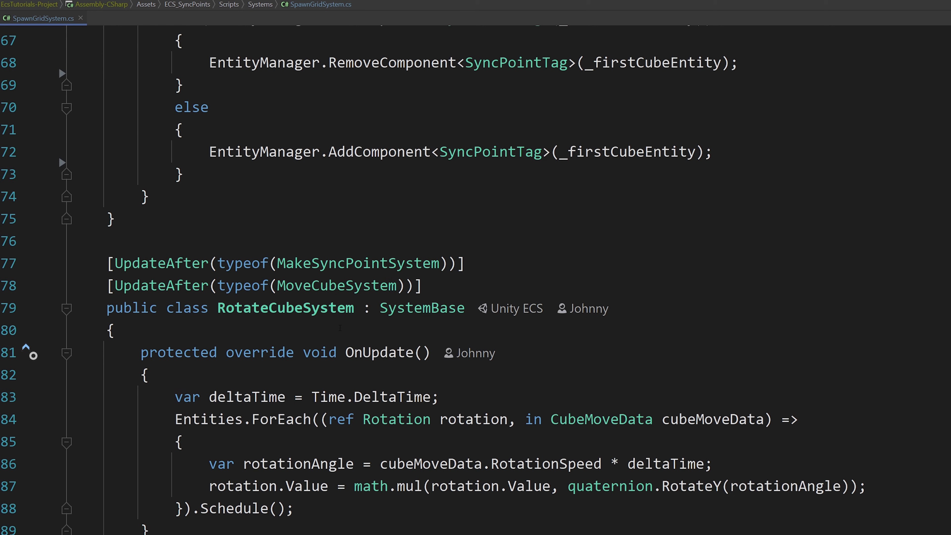
pyautogui.scroll(7, 587, 315)
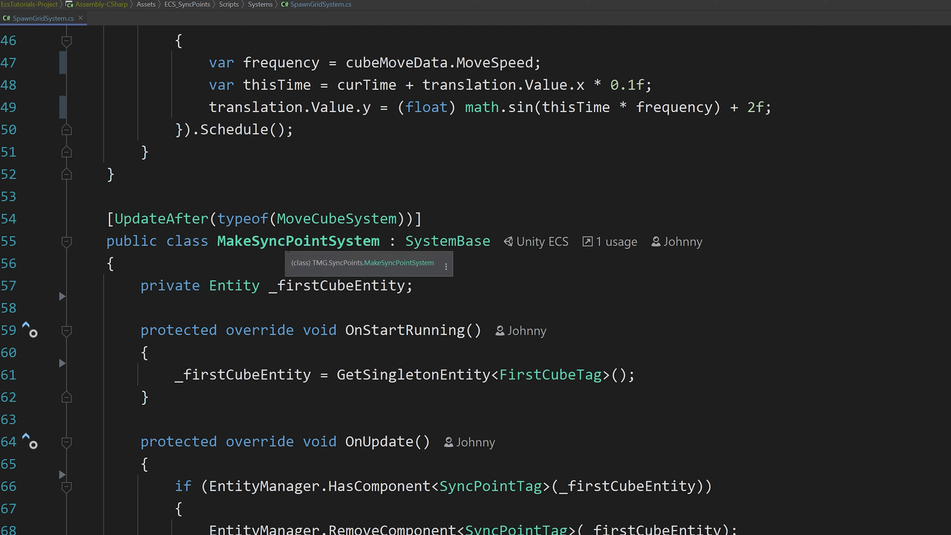
pyautogui.scroll(-1, 328, 235)
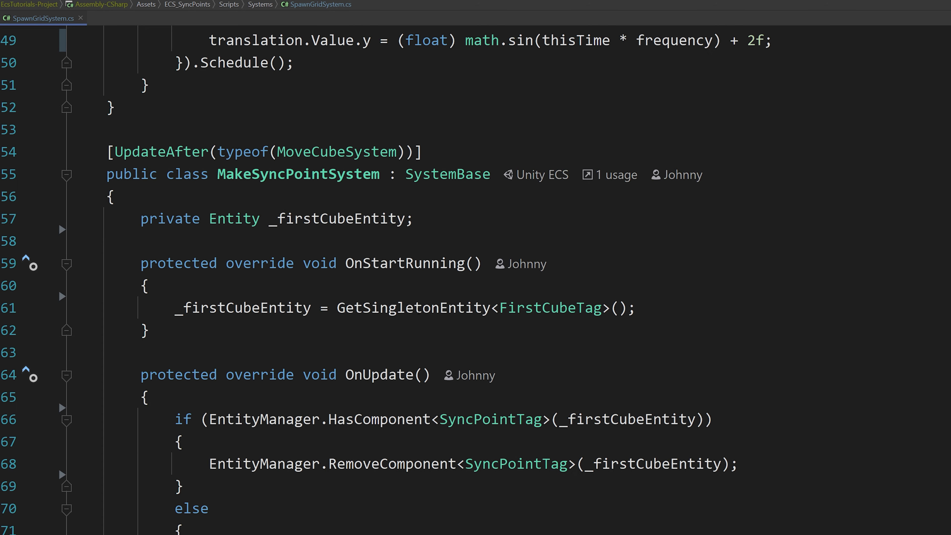
pyautogui.click(277, 152)
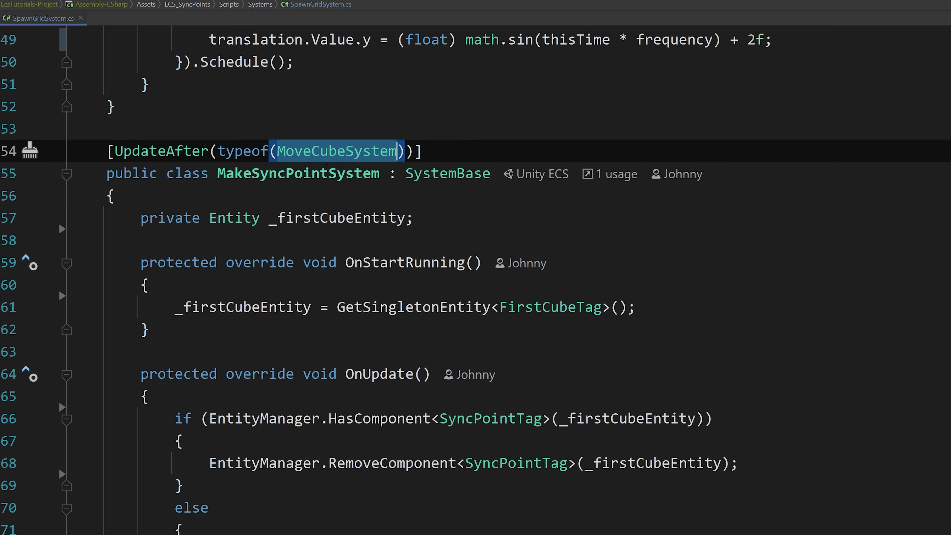
pyautogui.scroll(-5, 275, 370)
pyautogui.doubleClick(275, 370)
# Review where SyncPointTag is used and the tag-removal branch of MakeSyncPointSystem.
pyautogui.scroll(6, 275, 371)
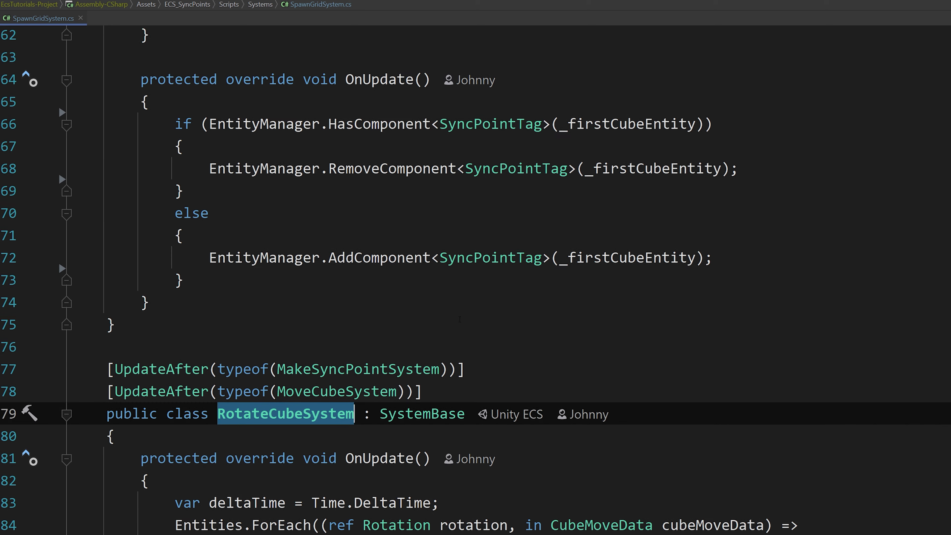
pyautogui.scroll(-2, 343, 233)
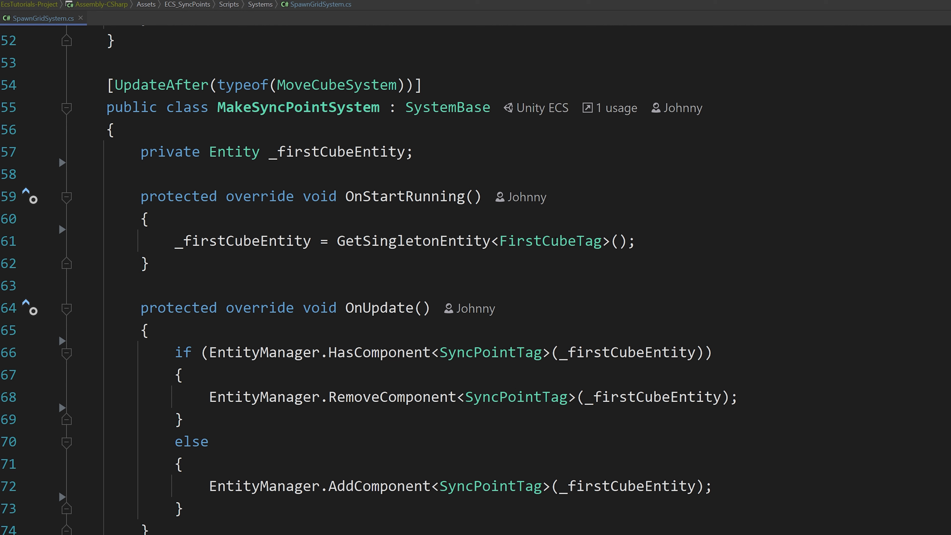
pyautogui.scroll(-1, 605, 312)
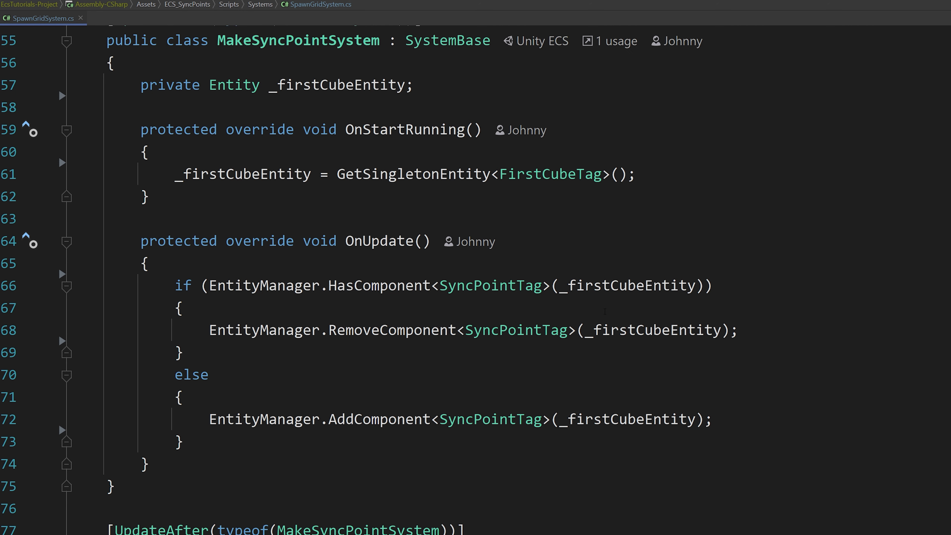
pyautogui.click(543, 285)
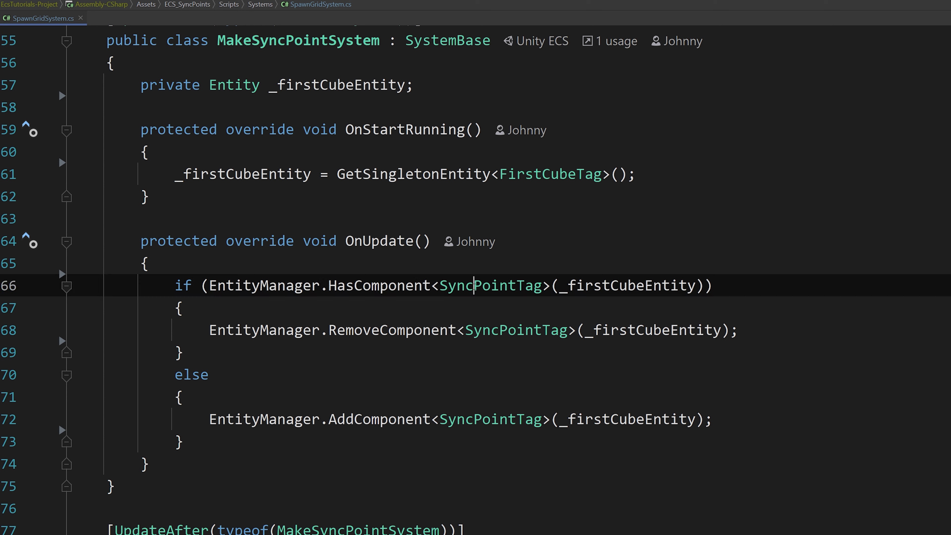
pyautogui.click(664, 299)
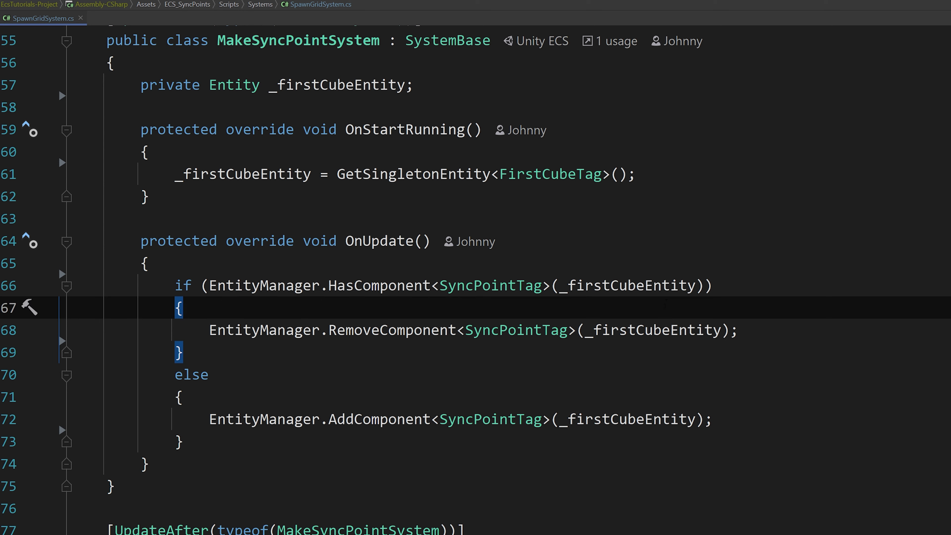
pyautogui.scroll(7, 596, 290)
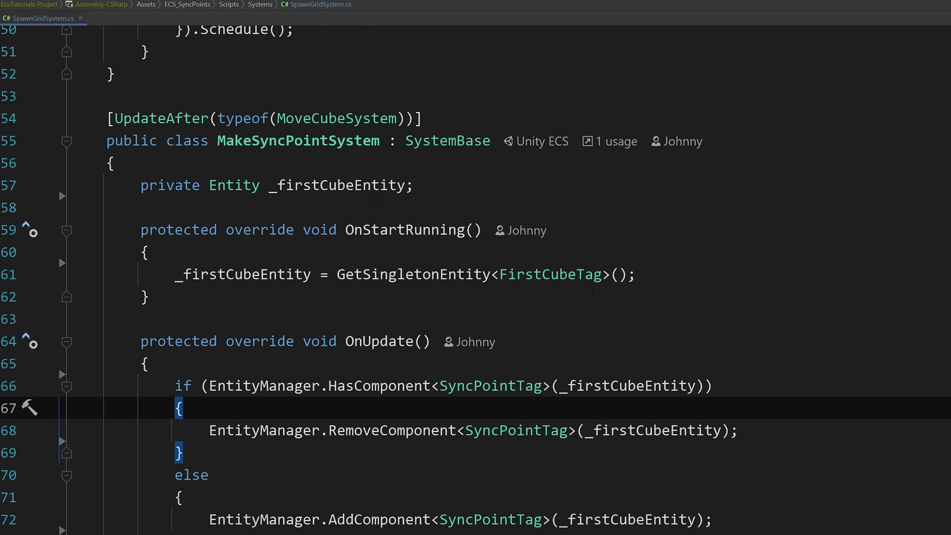
pyautogui.scroll(-11, 392, 181)
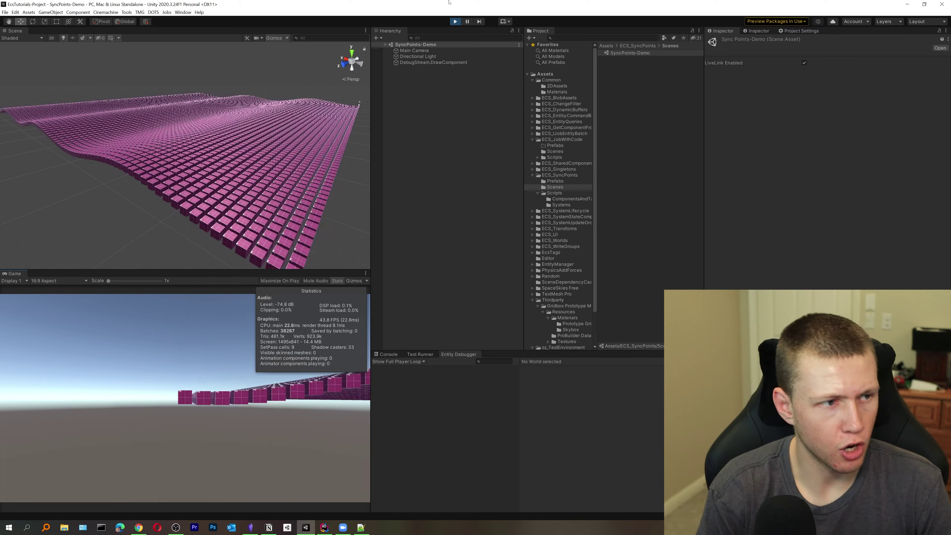
# Open the Profiler with Ctrl+7, enable Live, and select frame 11070 in the CPU chart.
pyautogui.hotkey('ctrl', '7')
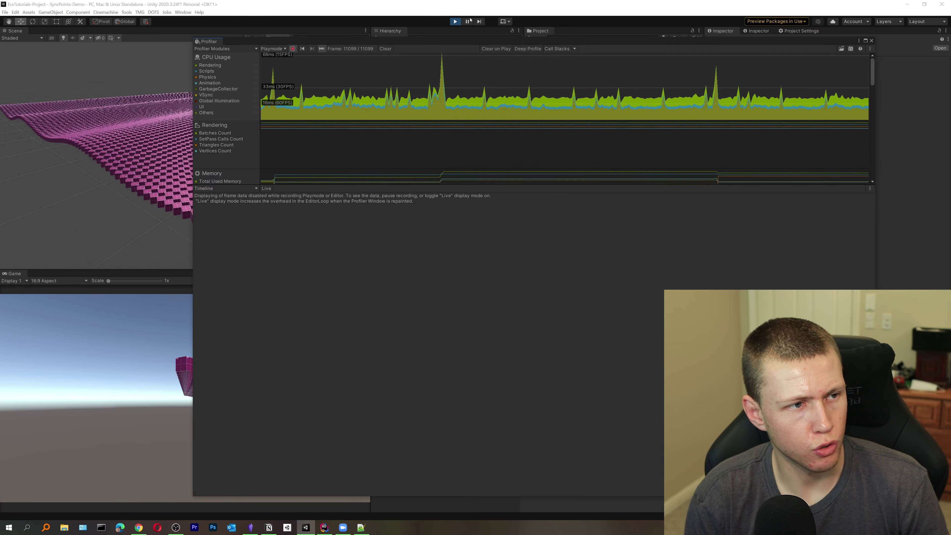
pyautogui.click(671, 94)
pyautogui.moveTo(706, 102); pyautogui.dragTo(715, 104)
# Zoom the Timeline and expand the Main Thread call-stack rows to inspect thread activity.
pyautogui.scroll(8, 367, 225)
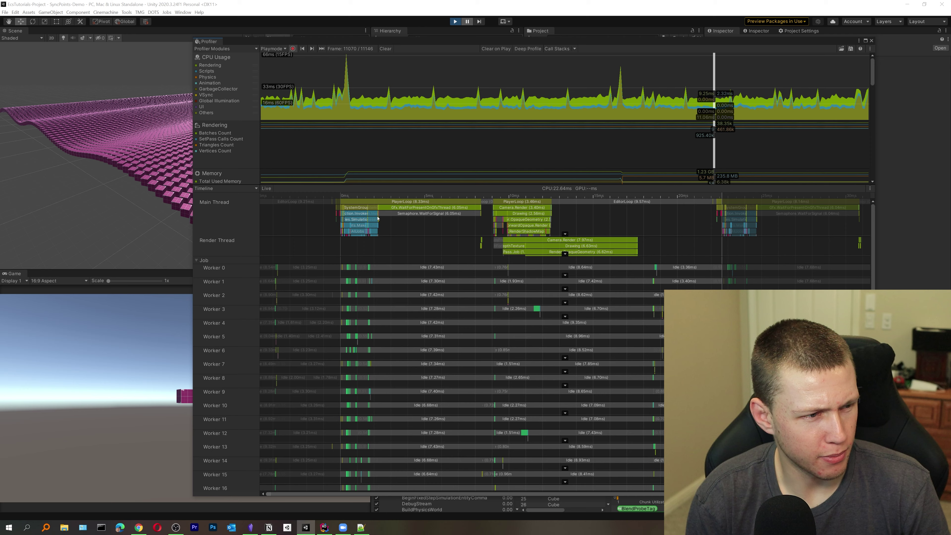
pyautogui.scroll(8, 367, 225)
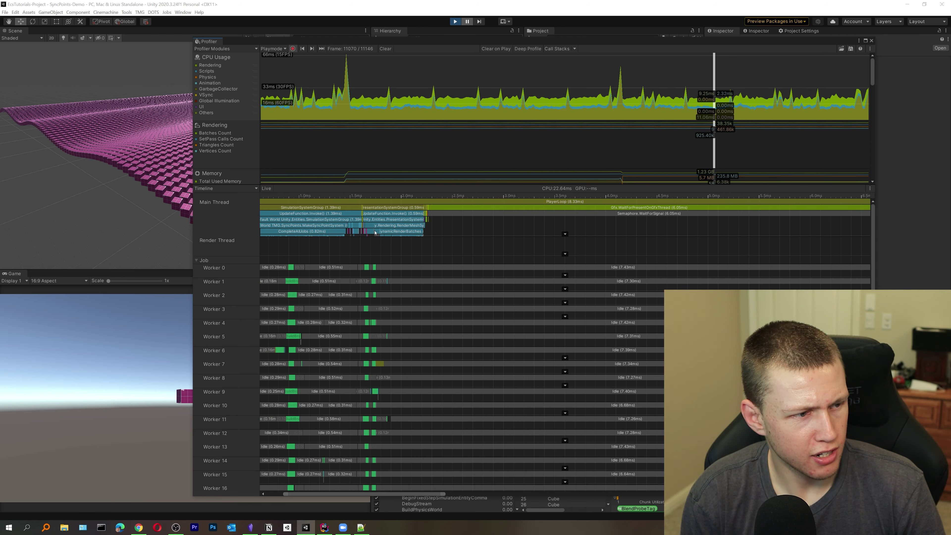
pyautogui.click(565, 221)
pyautogui.scroll(5, 499, 224)
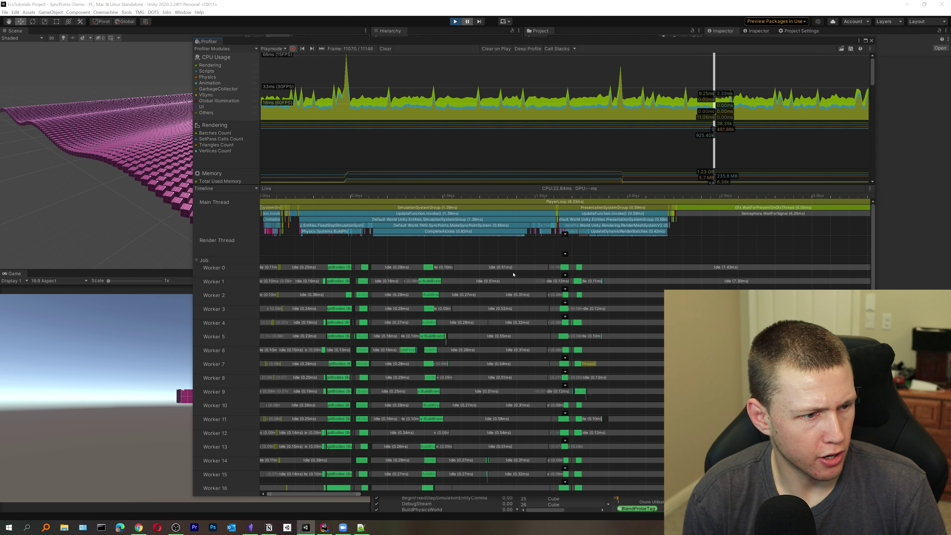
pyautogui.scroll(-10, 521, 342)
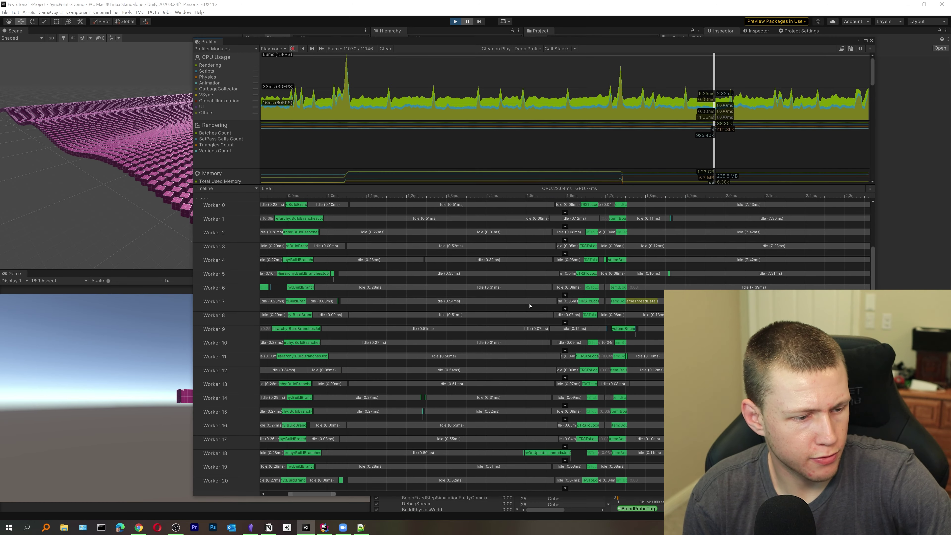
pyautogui.scroll(-1, 529, 225)
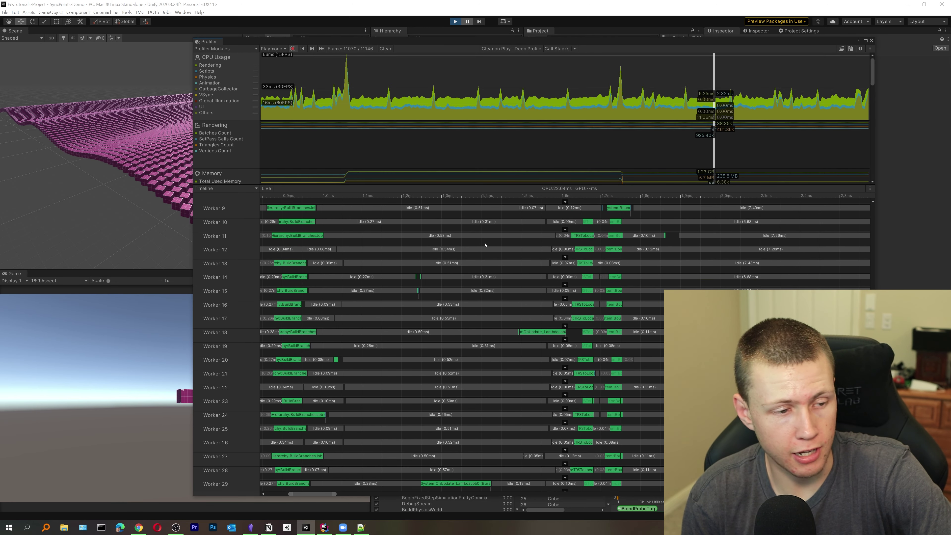
pyautogui.scroll(-4, 485, 244)
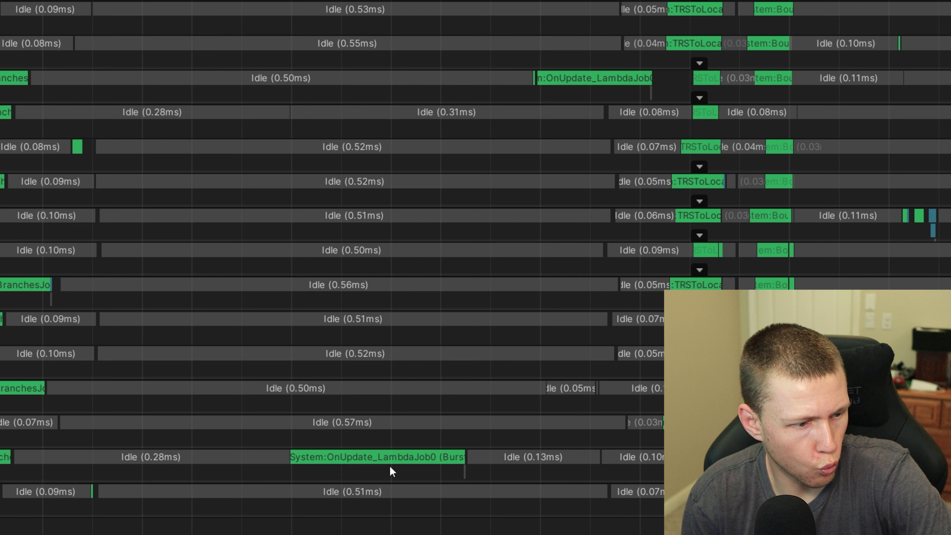
# Show the MoveCubeSystem LambdaJob0 duration in the Profiler Timeline.
pyautogui.moveTo(378, 463)
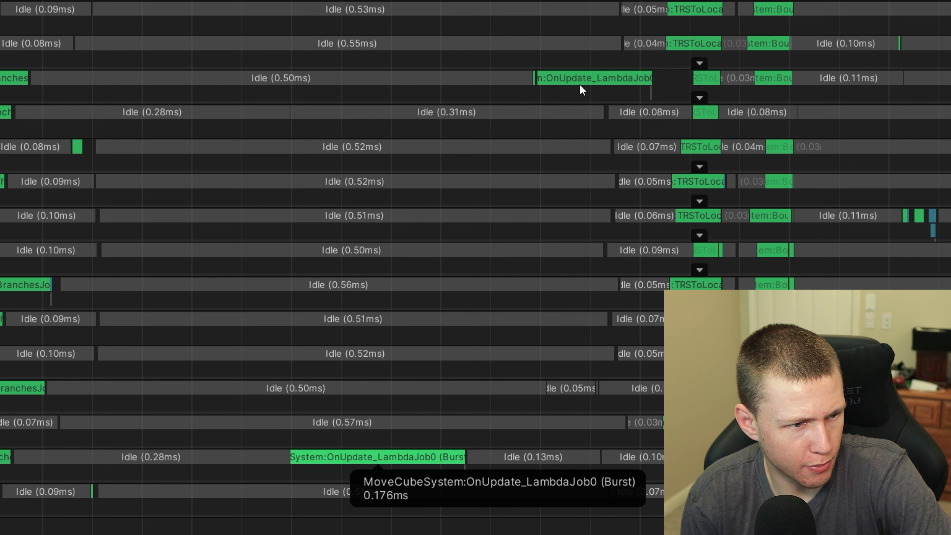
pyautogui.moveTo(580, 85)
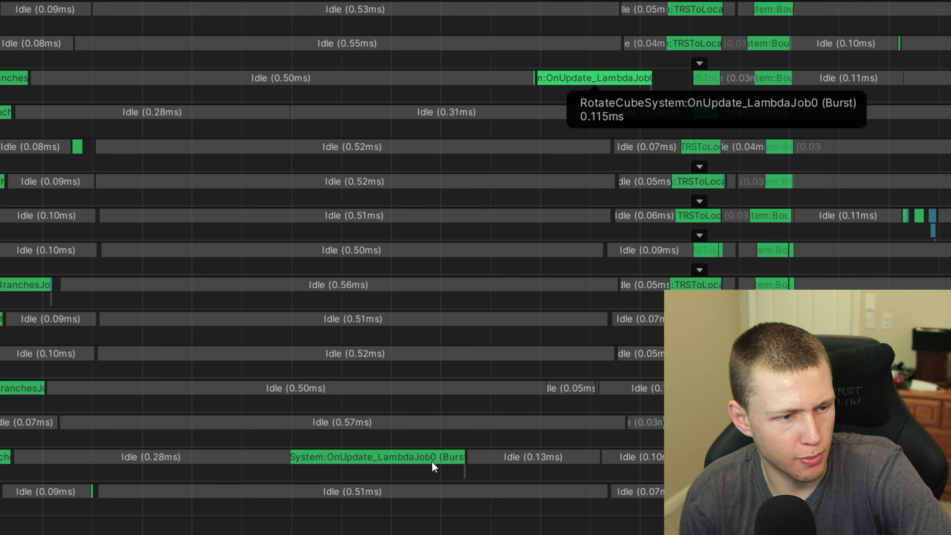
pyautogui.click(447, 461)
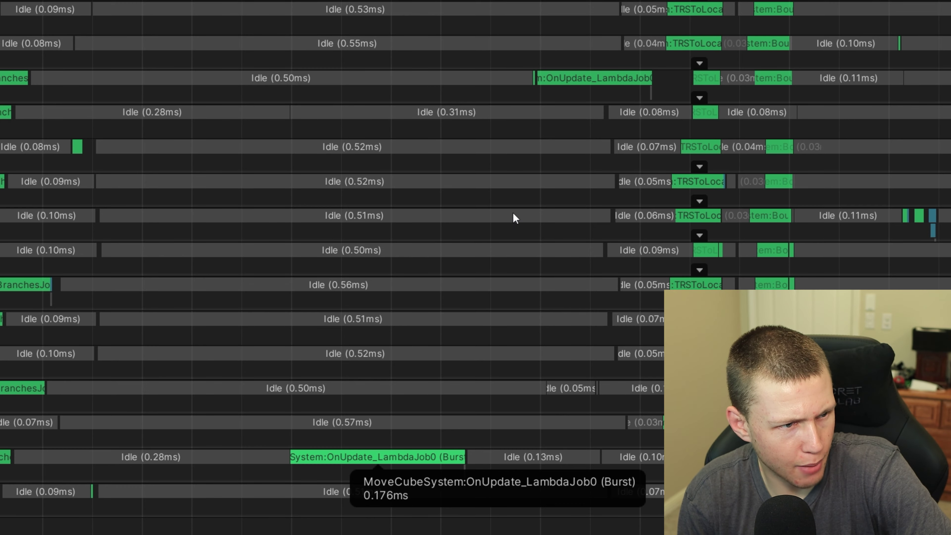
pyautogui.scroll(-5, 485, 99)
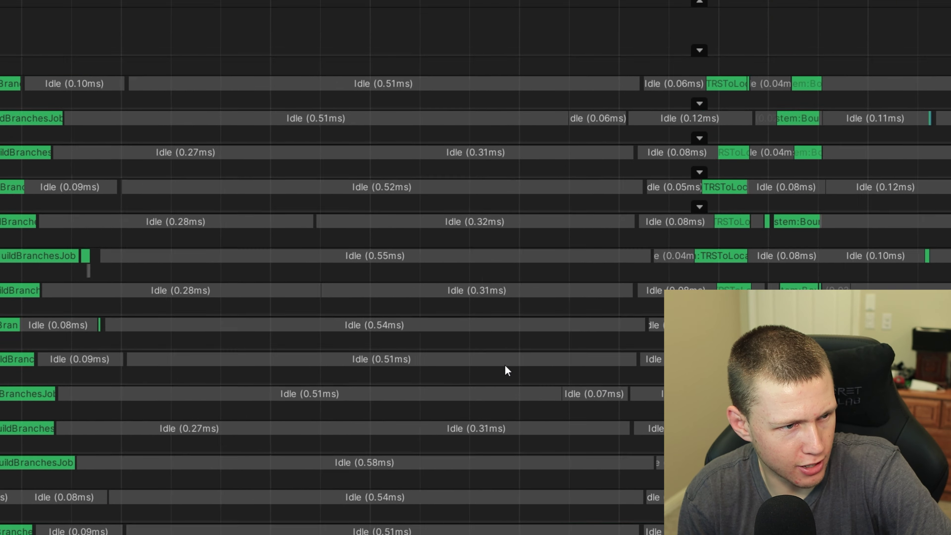
pyautogui.scroll(5, 484, 173)
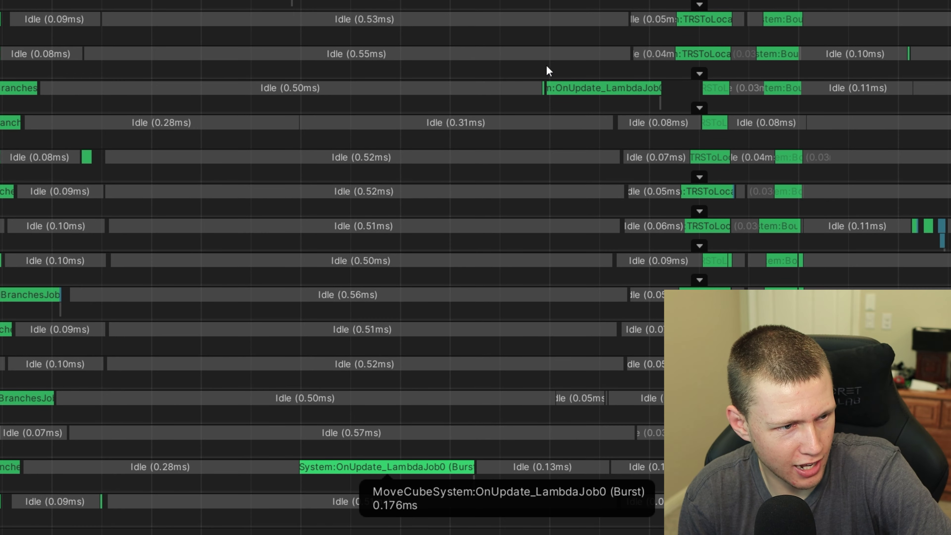
# Show the RotateCubeSystem job duration and reveal MakeSyncPointSystem's 0.85 ms main-thread rows.
pyautogui.click(599, 92)
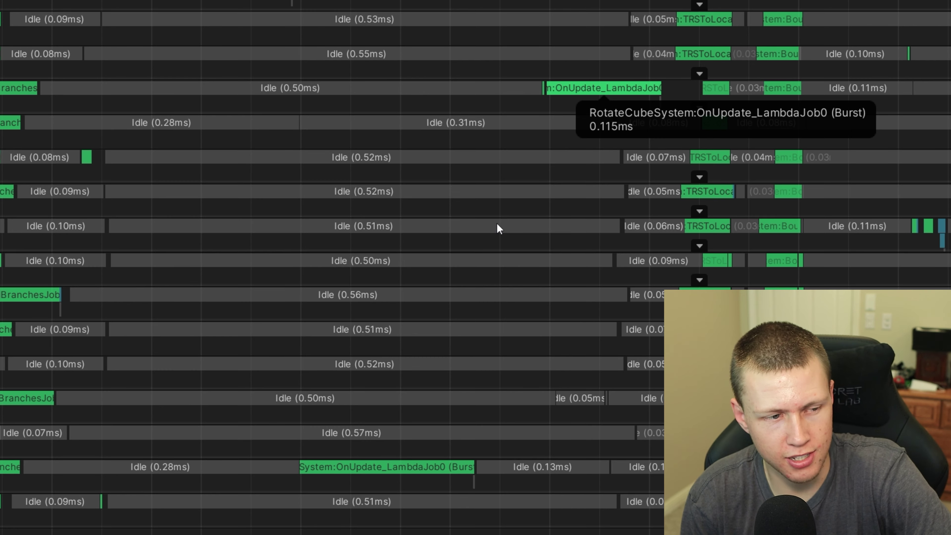
pyautogui.moveTo(534, 148); pyautogui.dragTo(533, 531, button='middle')
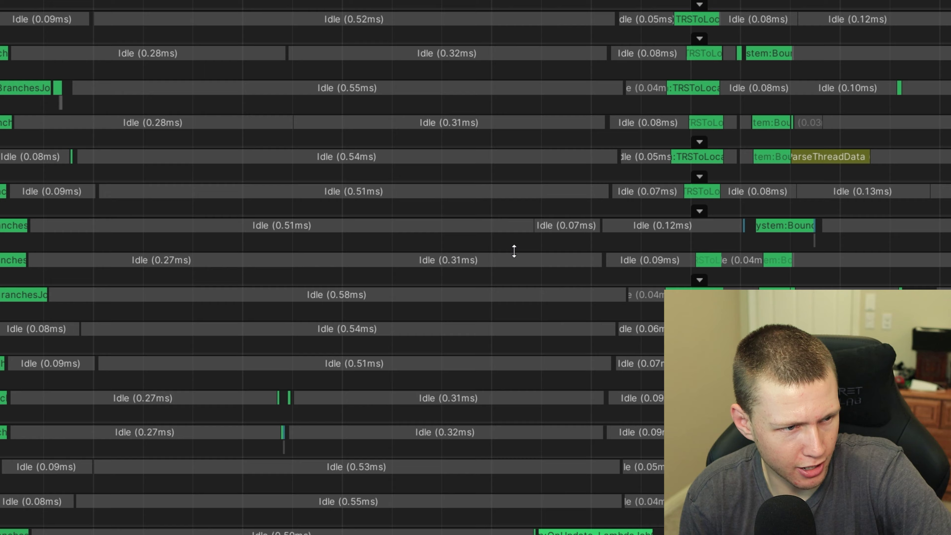
pyautogui.moveTo(514, 251); pyautogui.dragTo(554, 522, button='middle')
# Pan the Timeline through the SimulationSystemGroup rows and the idle worker-thread rows.
pyautogui.moveTo(525, 183); pyautogui.dragTo(524, 285, button='middle')
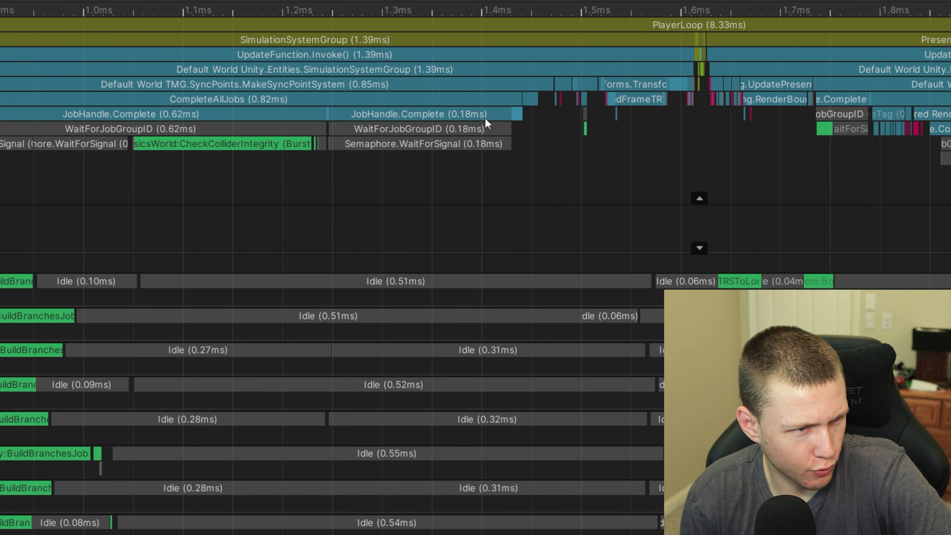
pyautogui.scroll(3, 484, 118)
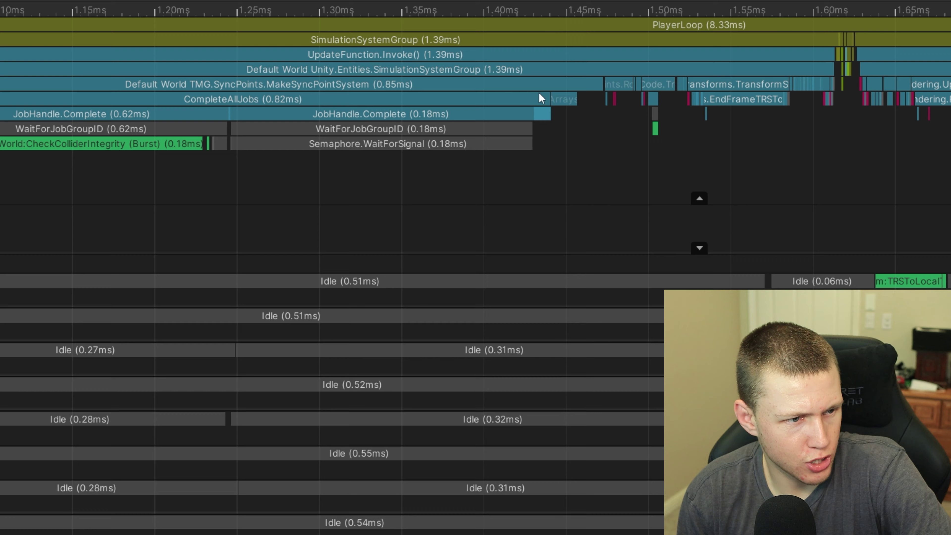
pyautogui.scroll(-2, 560, 73)
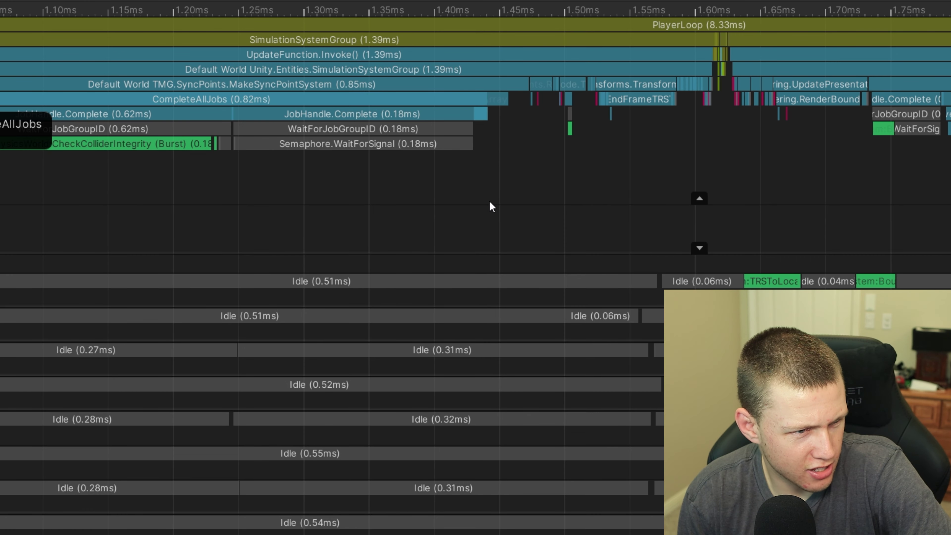
pyautogui.moveTo(491, 339); pyautogui.dragTo(530, 77, button='middle')
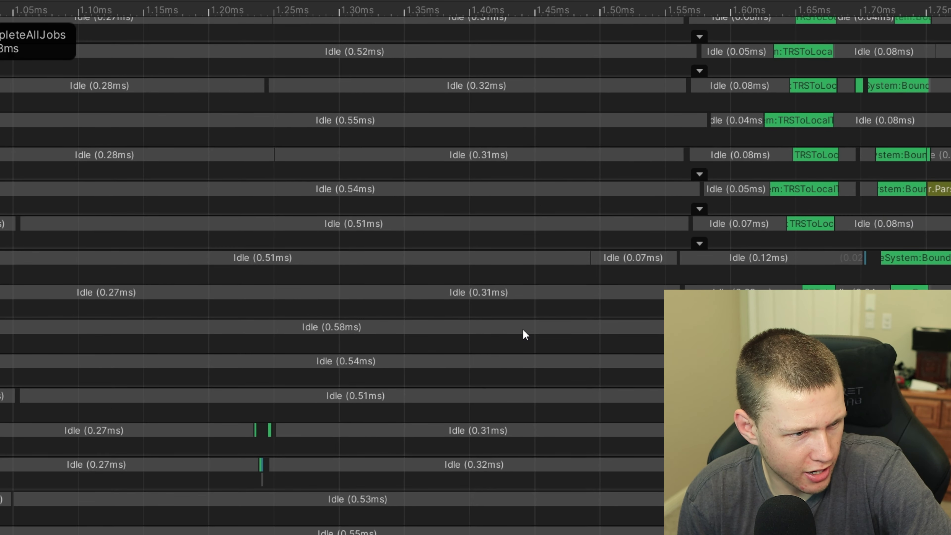
pyautogui.moveTo(523, 330); pyautogui.dragTo(505, 57, button='middle')
pyautogui.moveTo(504, 274)
pyautogui.mouseDown(button='middle')
pyautogui.moveTo(514, 197)
pyautogui.moveTo(500, 266)
pyautogui.mouseUp(button='middle')
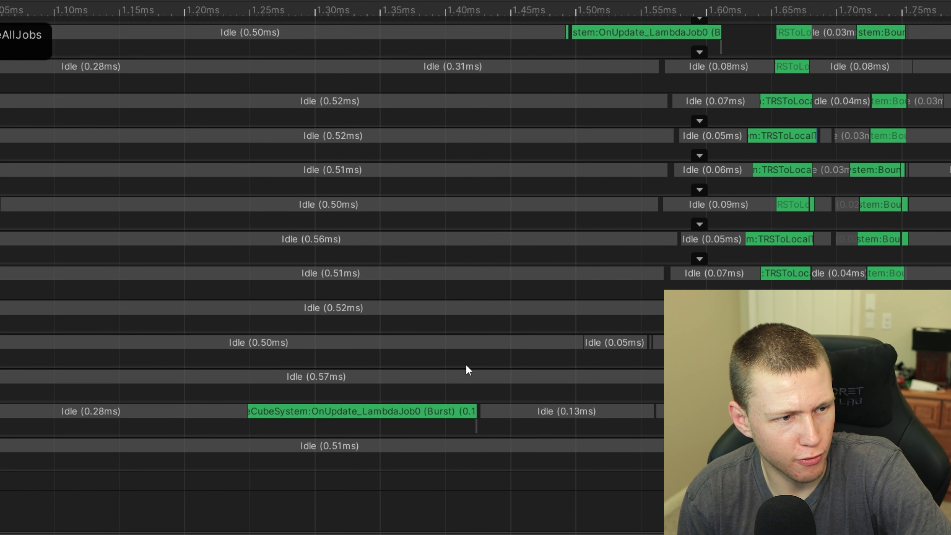
pyautogui.scroll(5, 467, 298)
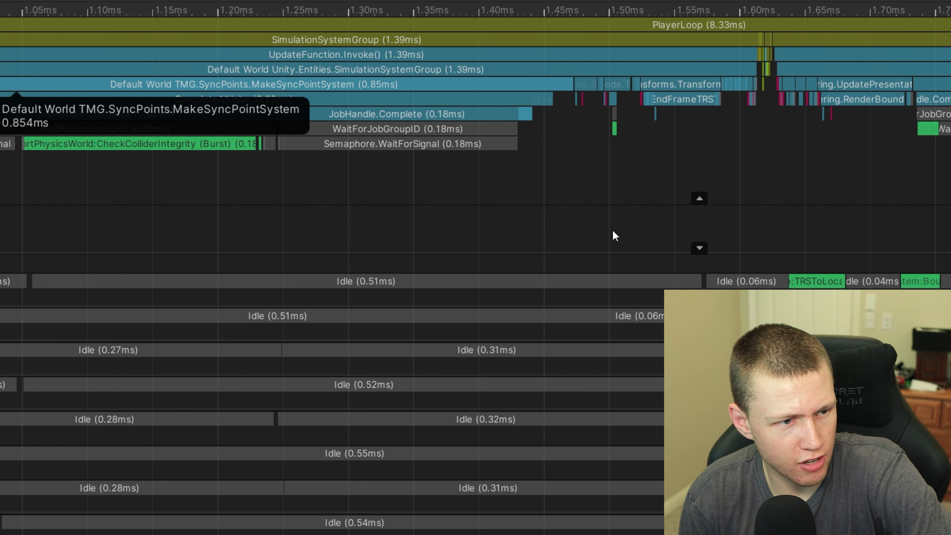
pyautogui.scroll(-10, 577, 143)
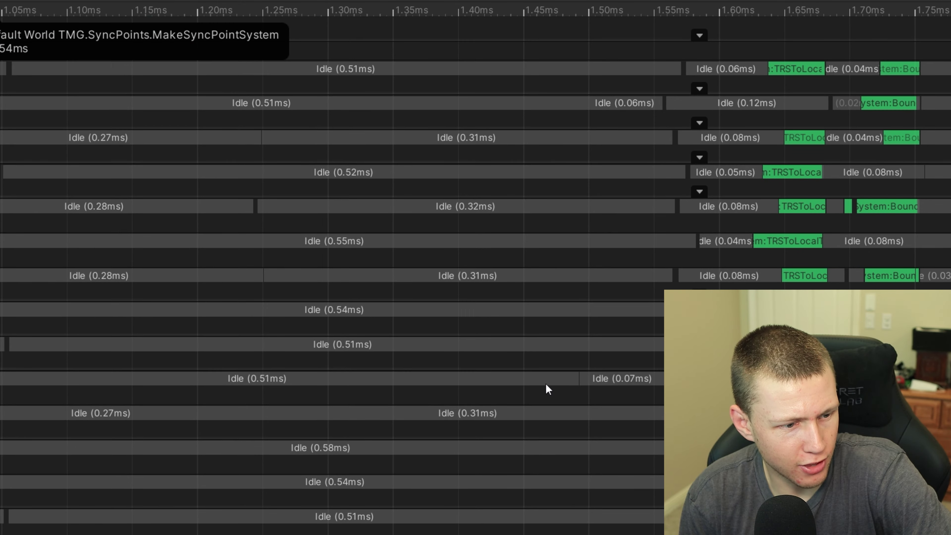
pyautogui.scroll(-5, 592, 225)
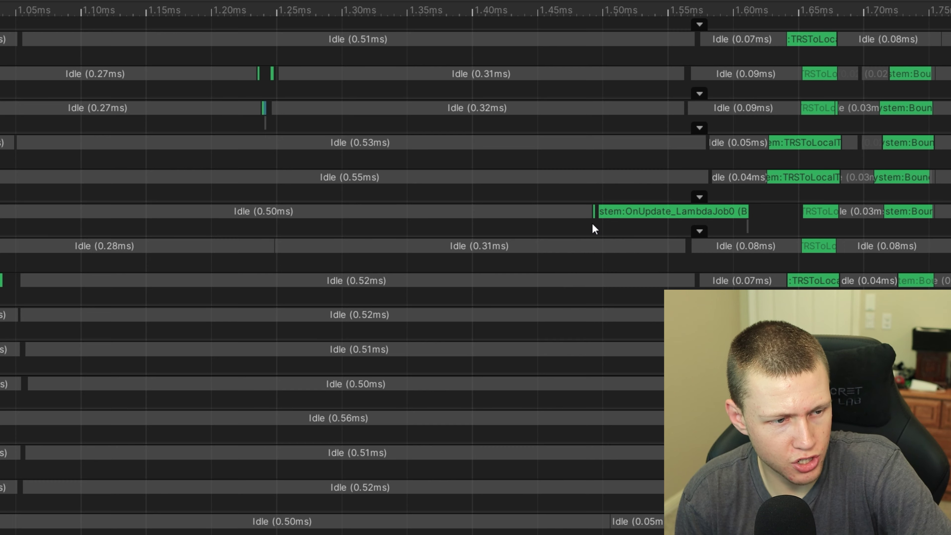
# Show the RotateCubeSystem job's timing details and scroll around the surrounding timeline.
pyautogui.click(630, 213)
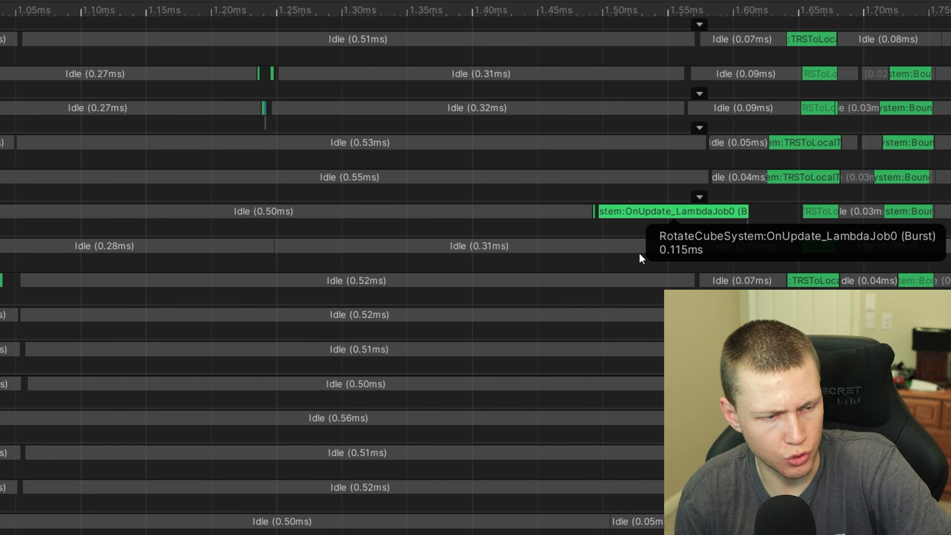
pyautogui.scroll(6, 665, 222)
pyautogui.hscroll(6, 665, 223)
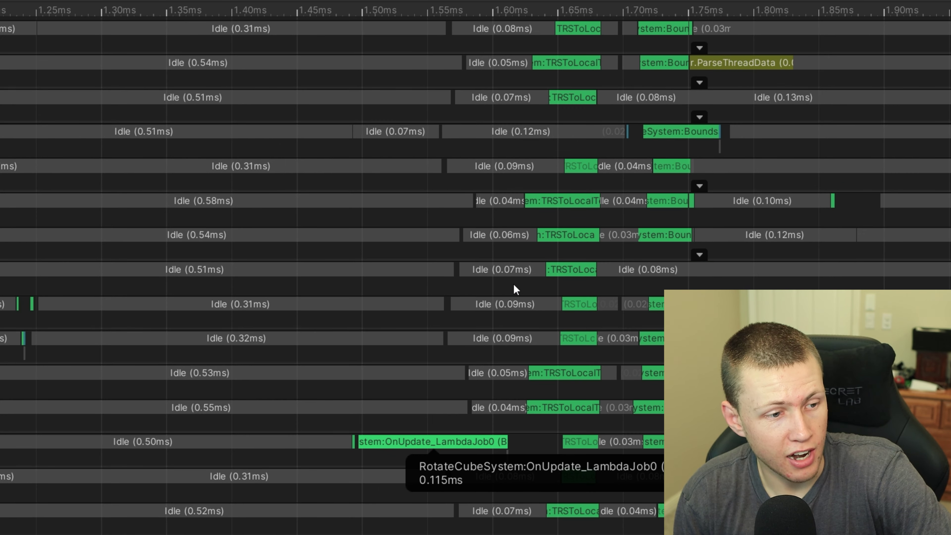
pyautogui.scroll(10, 514, 284)
pyautogui.hscroll(-3, 584, 177)
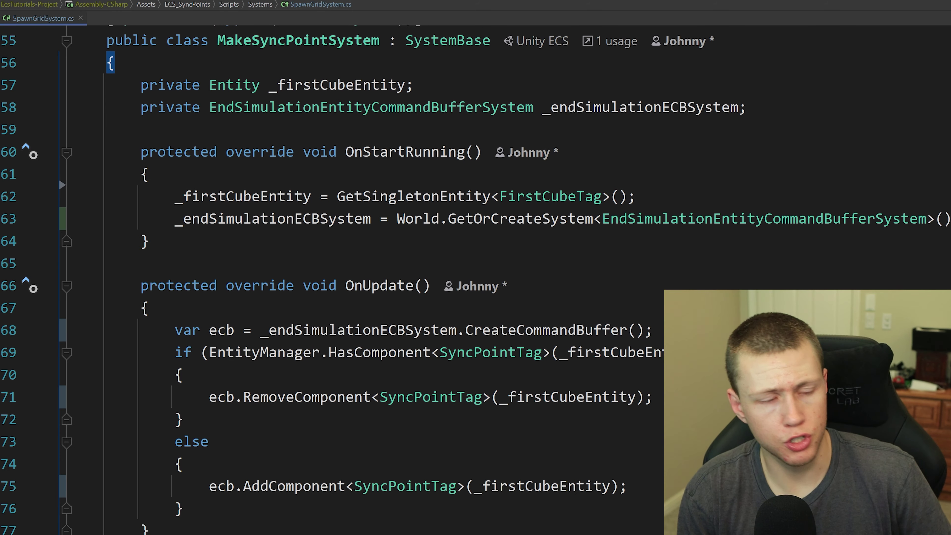
# Scroll up to the MakeSyncPointSystem class and its SyncPointTag removal code.
pyautogui.scroll(1, 475, 280)
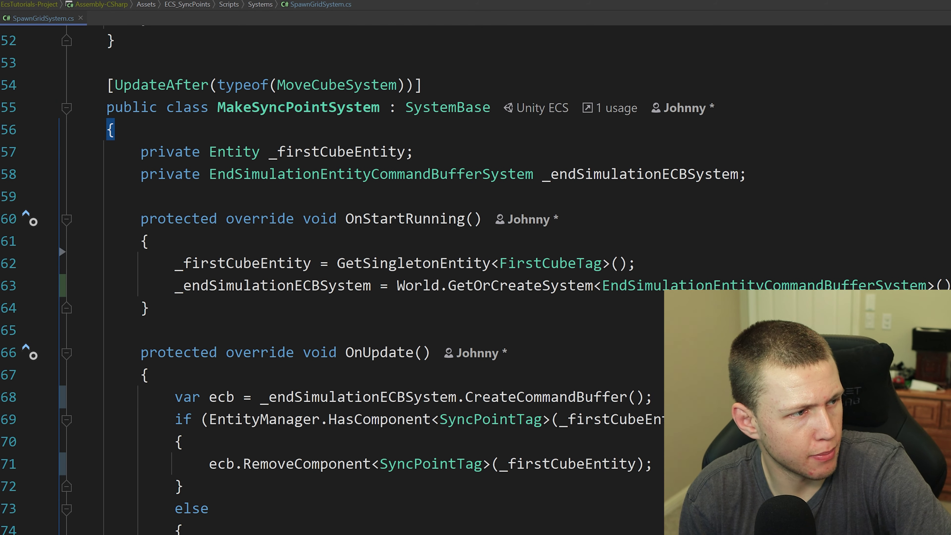
# Select MakeSyncPointSystem, read through OnUpdate, and highlight every use of the ecb command buffer.
pyautogui.doubleClick(273, 109)
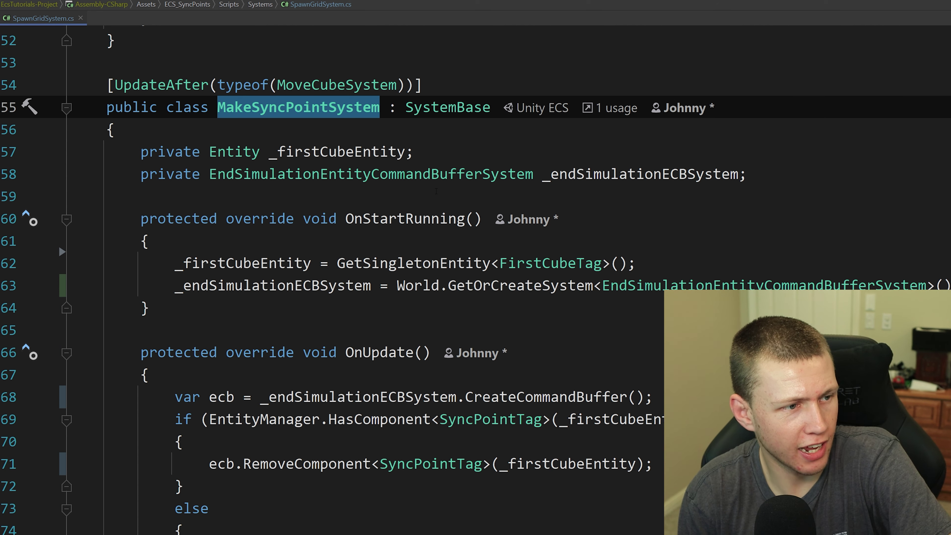
pyautogui.scroll(-1, 433, 194)
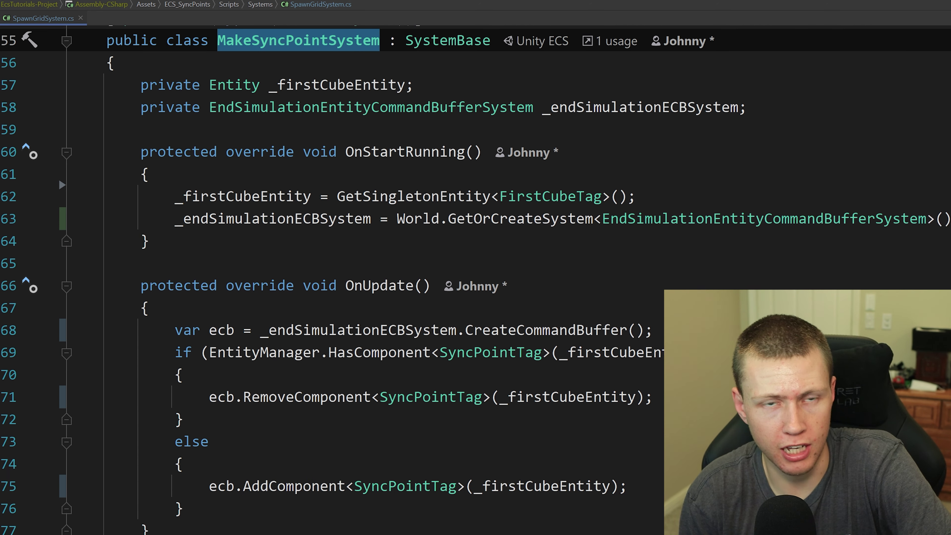
pyautogui.scroll(-1, 432, 194)
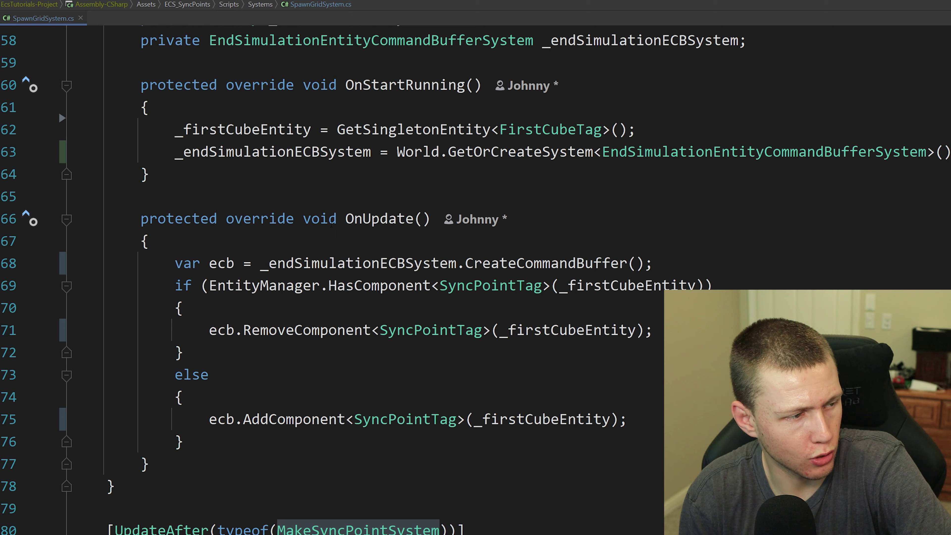
pyautogui.scroll(-1, 231, 273)
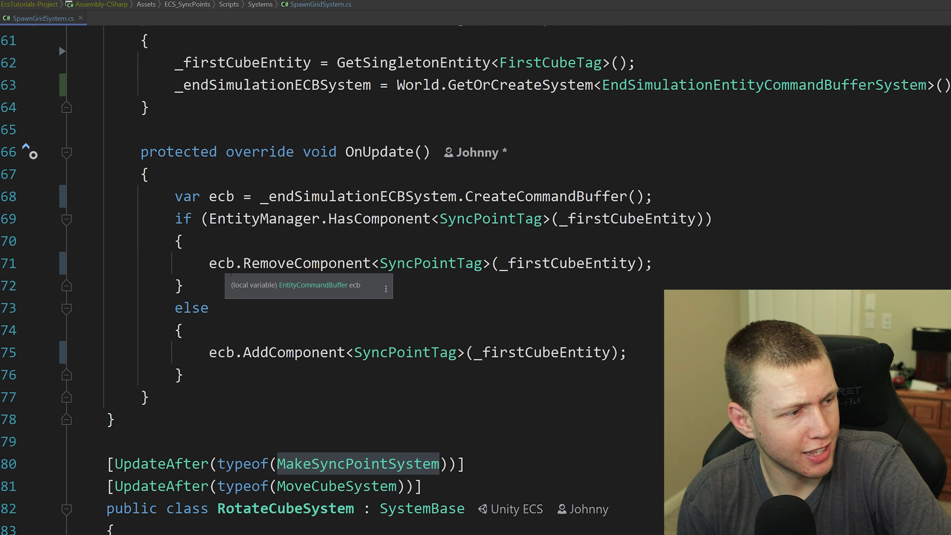
pyautogui.click(227, 263)
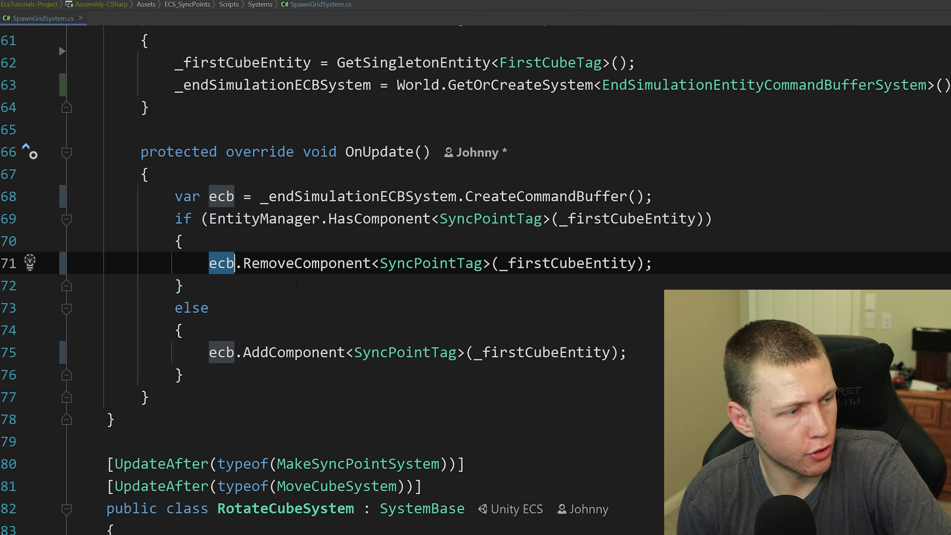
pyautogui.click(299, 285)
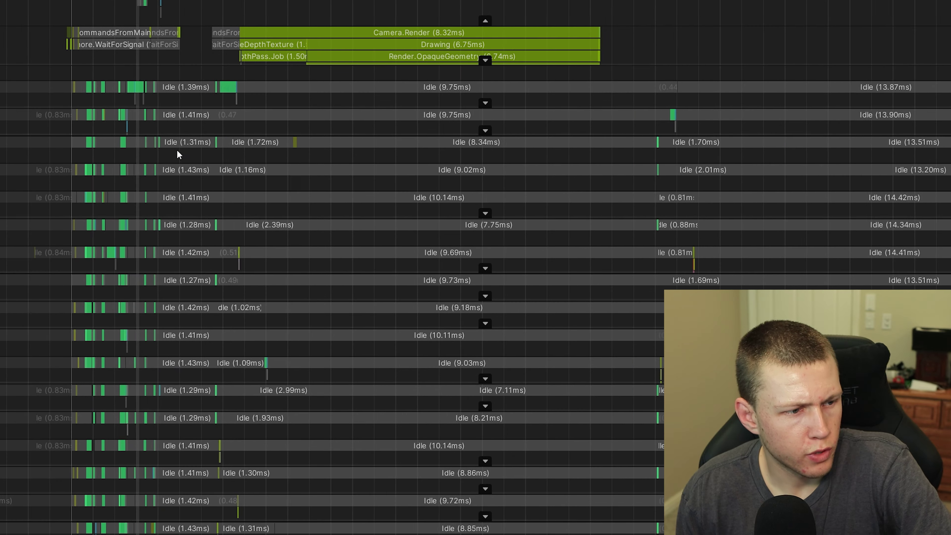
# Zoom and pan the new frame's Timeline across later sections and the lower and upper worker-thread rows.
pyautogui.scroll(10, 199, 229)
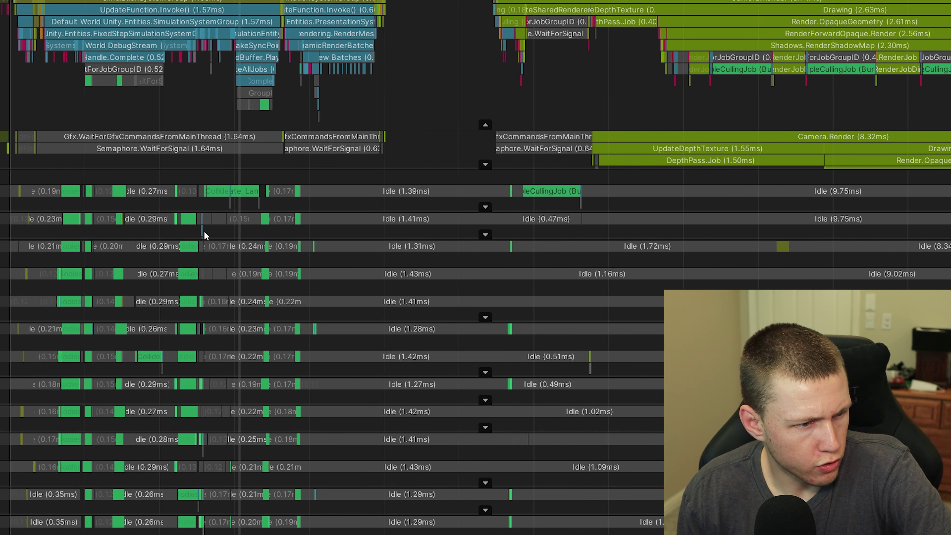
pyautogui.scroll(5, 200, 221)
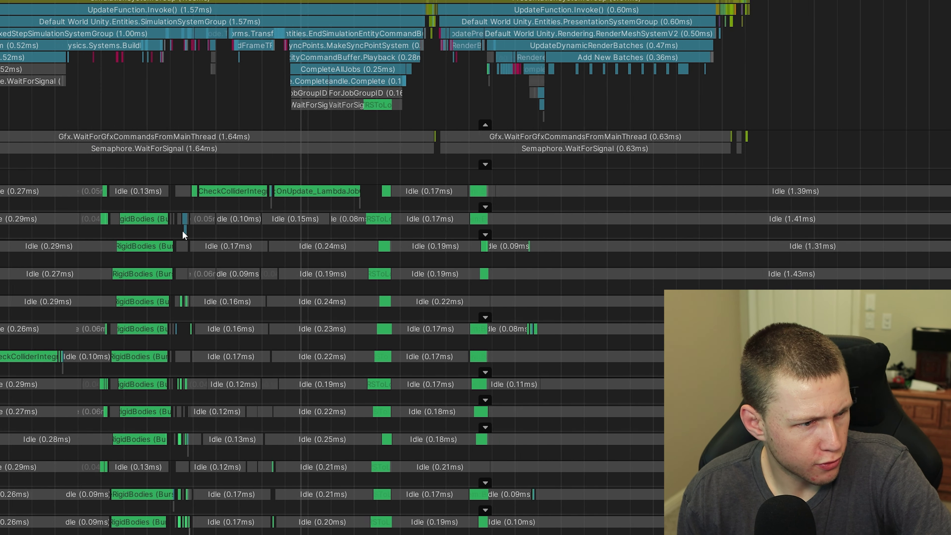
pyautogui.scroll(-5, 360, 245)
pyautogui.scroll(8, 594, 232)
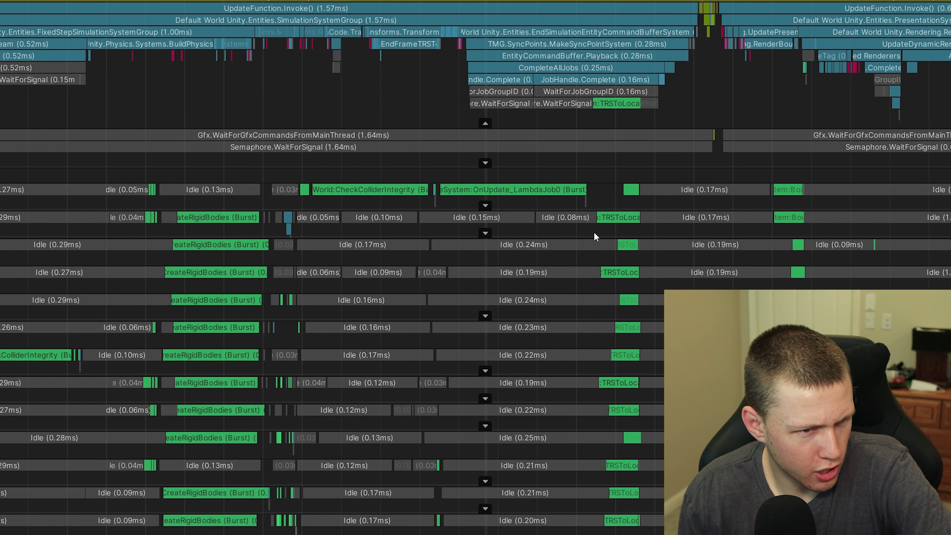
pyautogui.moveTo(554, 290); pyautogui.dragTo(508, 286, button='middle')
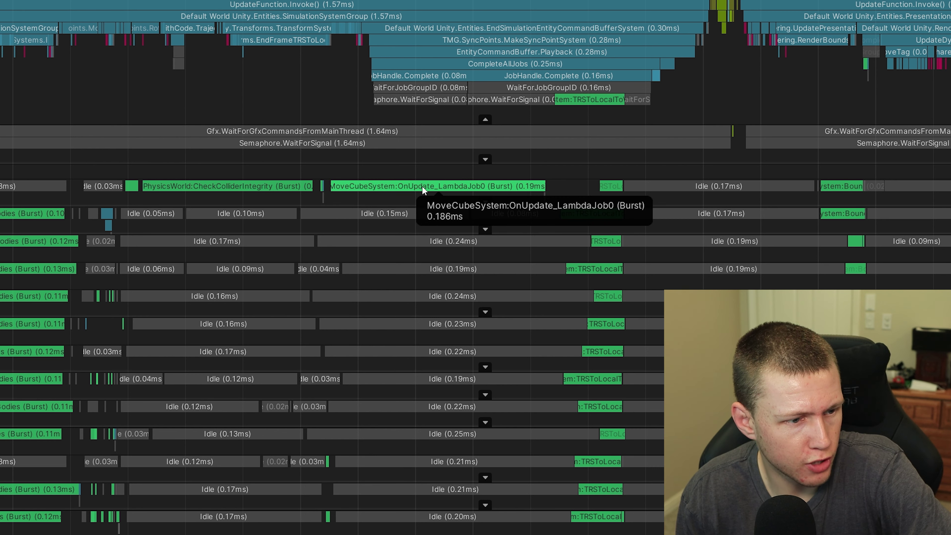
pyautogui.moveTo(444, 339); pyautogui.dragTo(439, 163, button='middle')
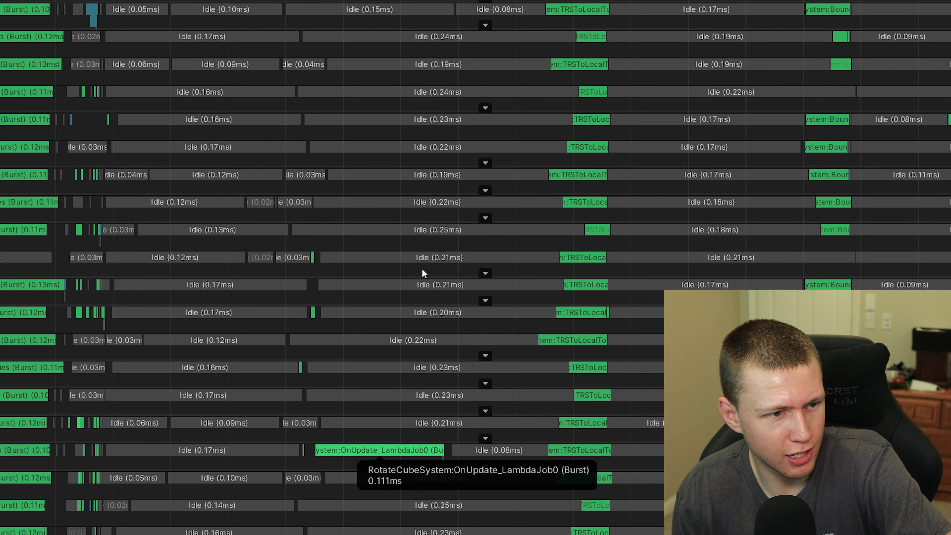
pyautogui.moveTo(423, 270); pyautogui.dragTo(425, 324, button='middle')
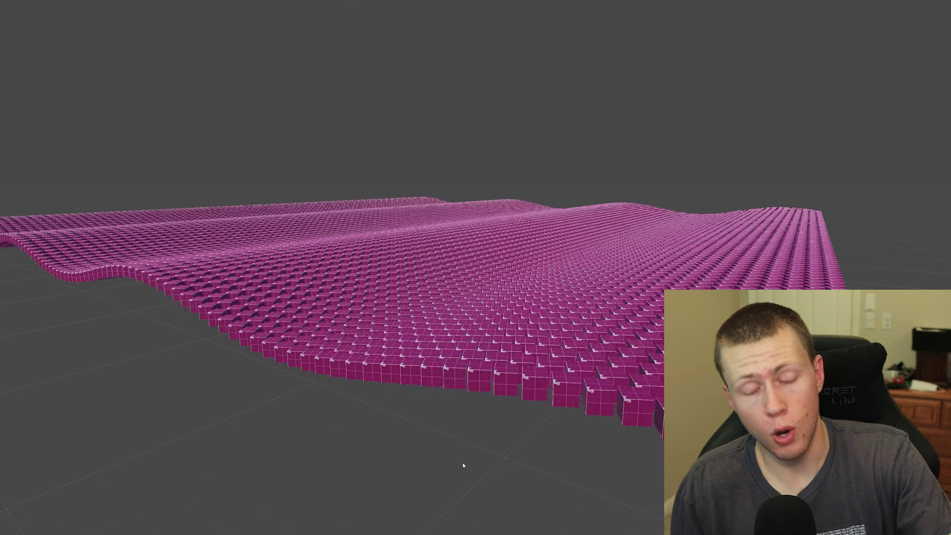
# Fly, tilt and zoom the Scene camera around the cube wave, ending on a close look across it.
pyautogui.moveTo(477, 466); pyautogui.dragTo(601, 433, button='right')
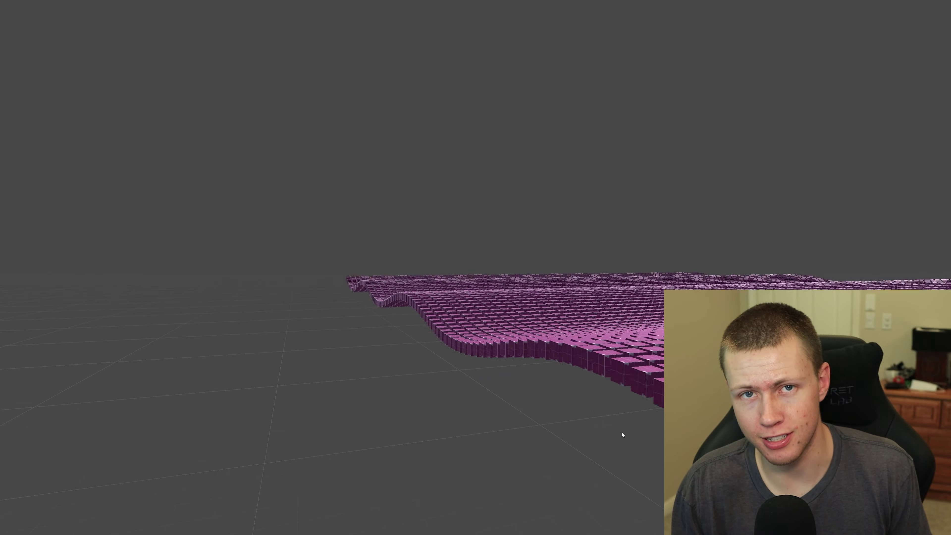
pyautogui.moveTo(622, 435); pyautogui.dragTo(658, 420, button='right')
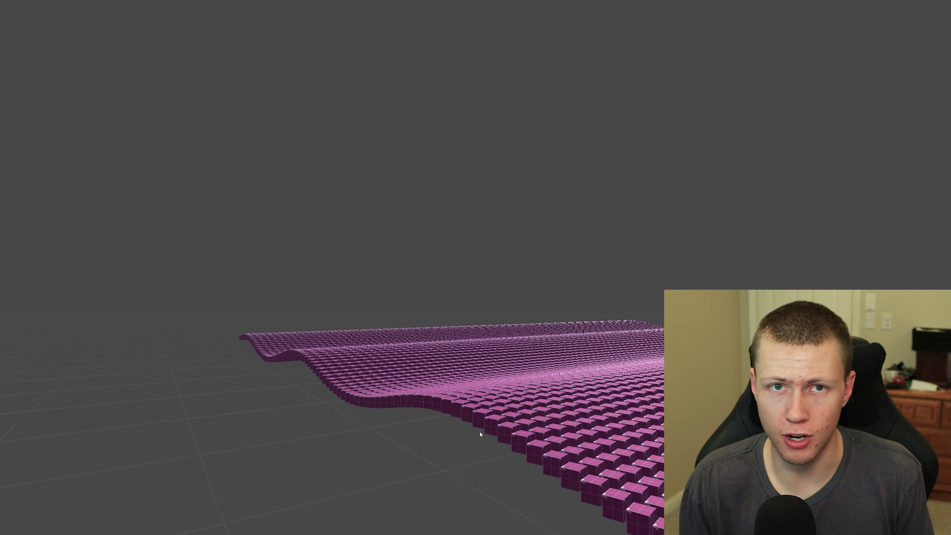
pyautogui.scroll(10, 481, 434)
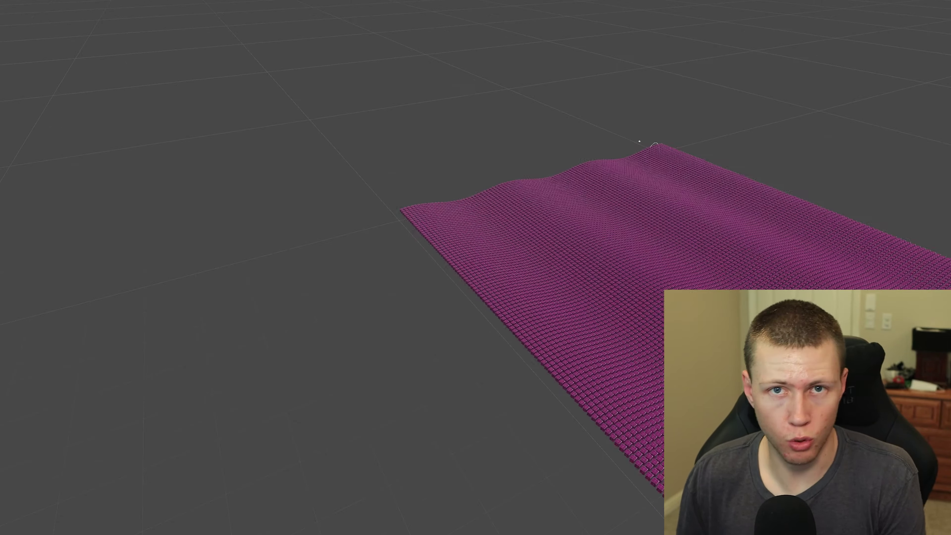
pyautogui.moveTo(802, 373); pyautogui.dragTo(644, 293, button='middle')
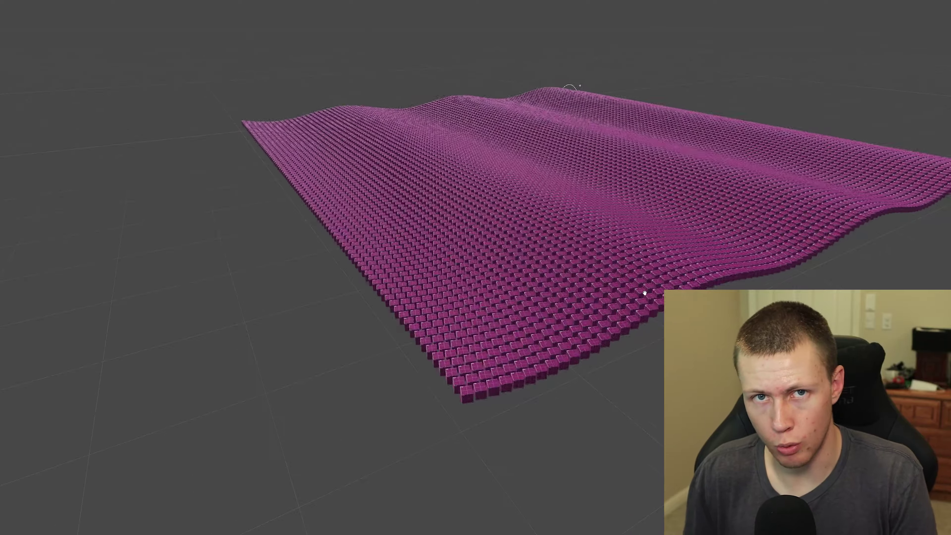
pyautogui.moveTo(611, 331); pyautogui.dragTo(641, 336, button='right')
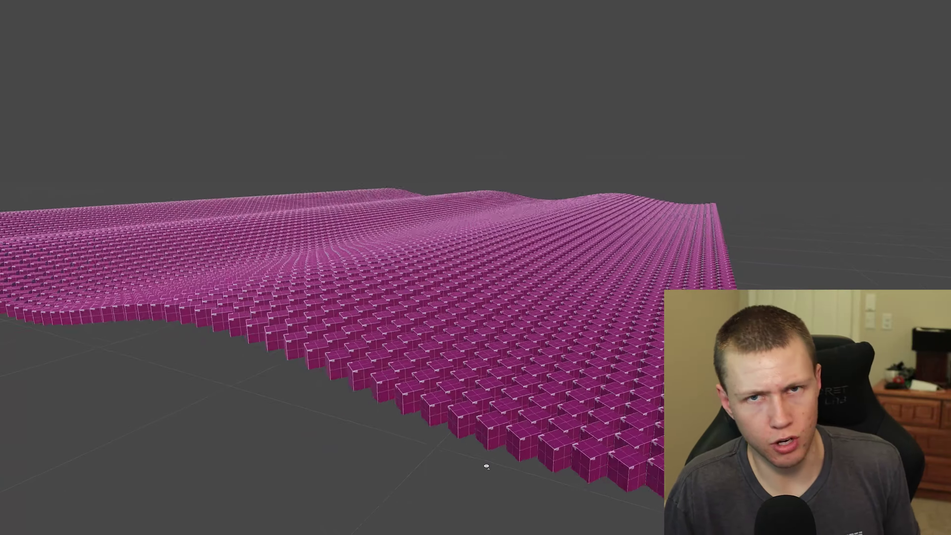
pyautogui.moveTo(492, 486); pyautogui.dragTo(480, 434, button='right')
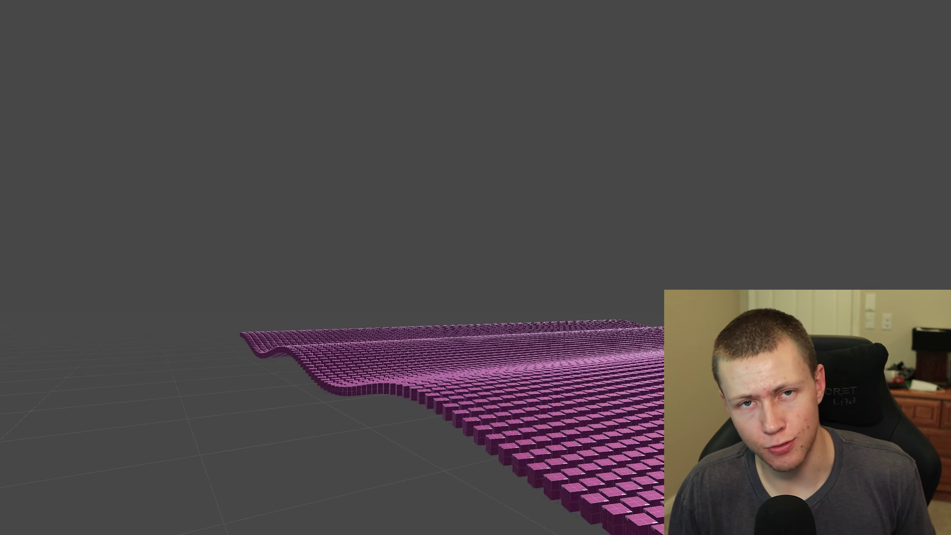
# Zoom and orbit to look down on the cube sheet, then to a low grazing angle over it.
pyautogui.scroll(10, 480, 434)
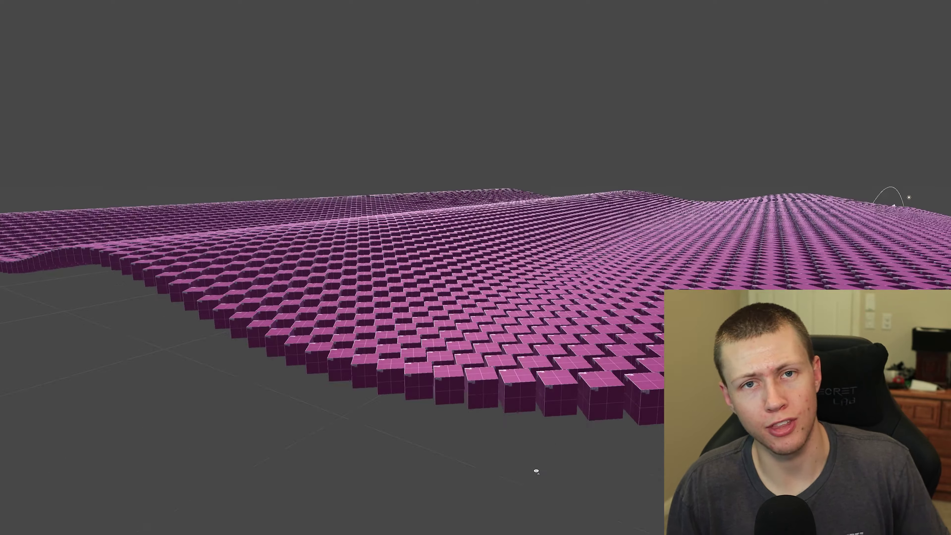
pyautogui.scroll(-12, 483, 467)
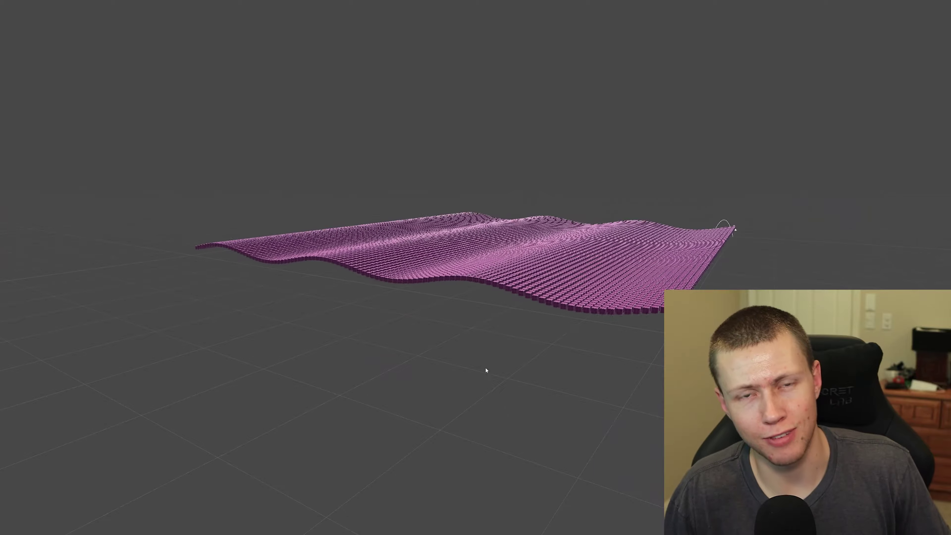
pyautogui.keyDown('alt'); pyautogui.moveTo(462, 340); pyautogui.dragTo(601, 389); pyautogui.keyUp('alt')
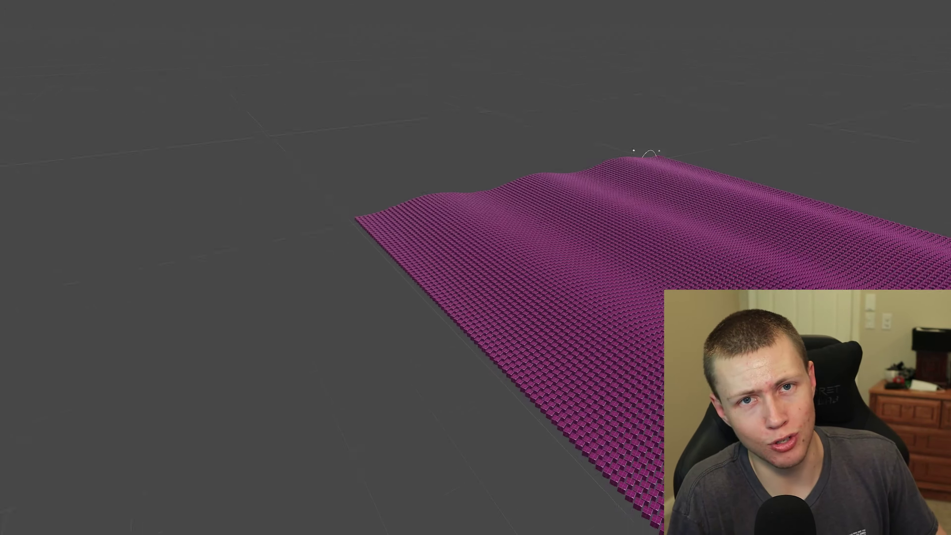
pyautogui.scroll(5, 644, 293)
pyautogui.scroll(-3, 645, 293)
pyautogui.keyDown('alt'); pyautogui.moveTo(615, 330); pyautogui.dragTo(638, 329); pyautogui.keyUp('alt')
pyautogui.scroll(3, 634, 308)
pyautogui.scroll(3, 638, 330)
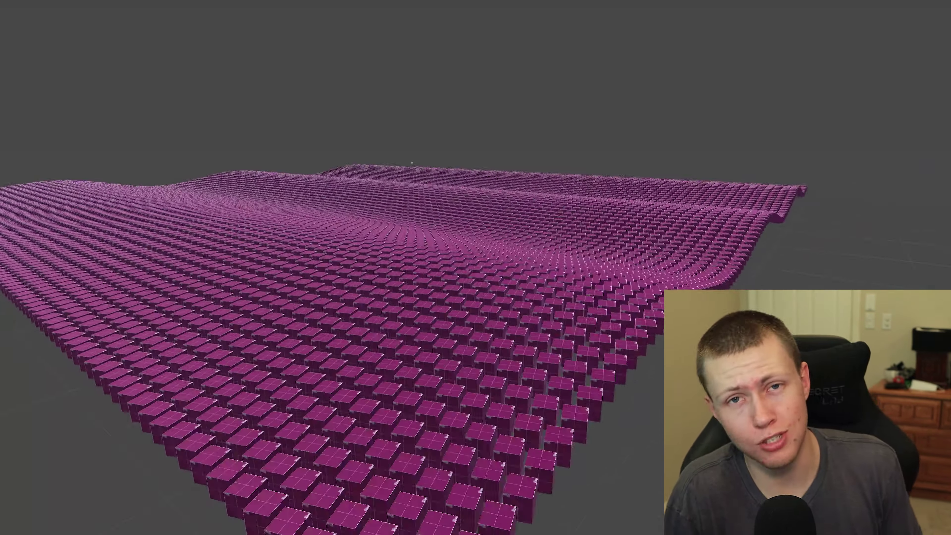